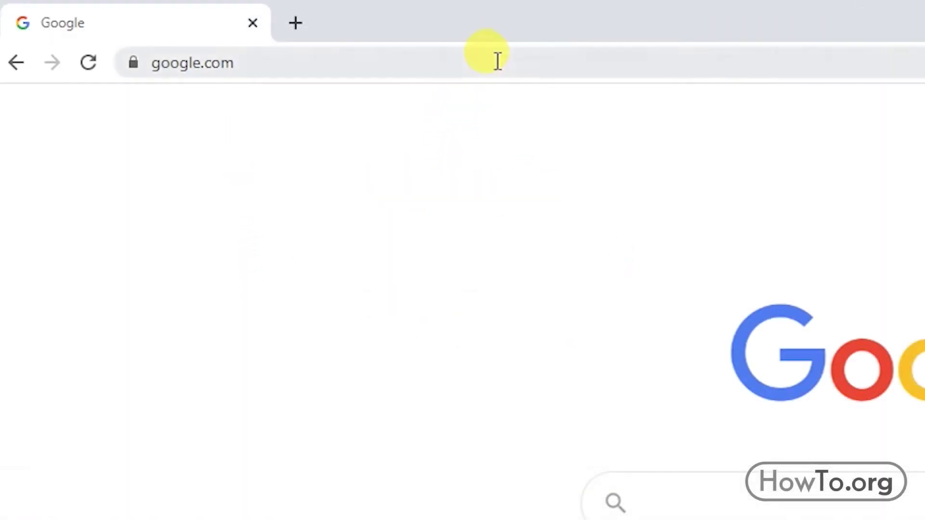
- Load linkedin.com from the Chrome address bar
{"action": "left_click", "coordinate": [498, 58]}
{"action": "type", "text": "linkedin.com"}
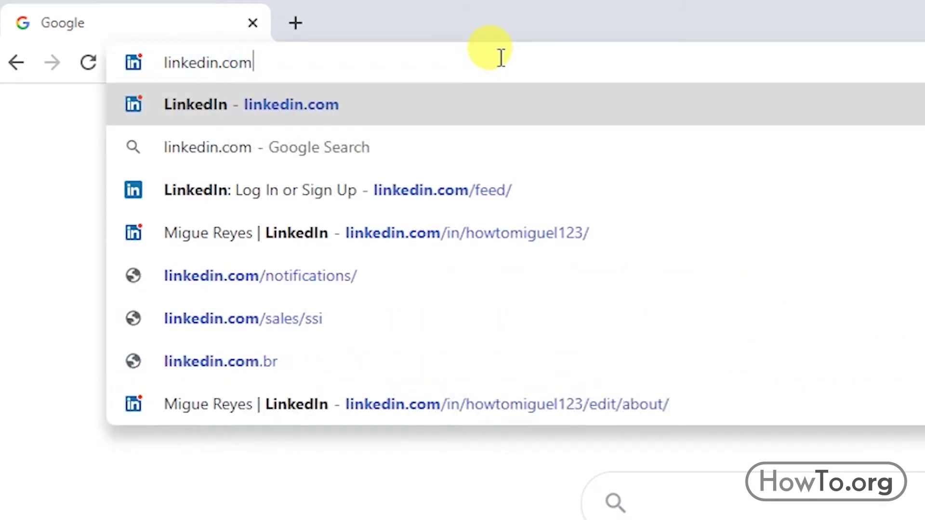
{"action": "key", "text": "Return"}
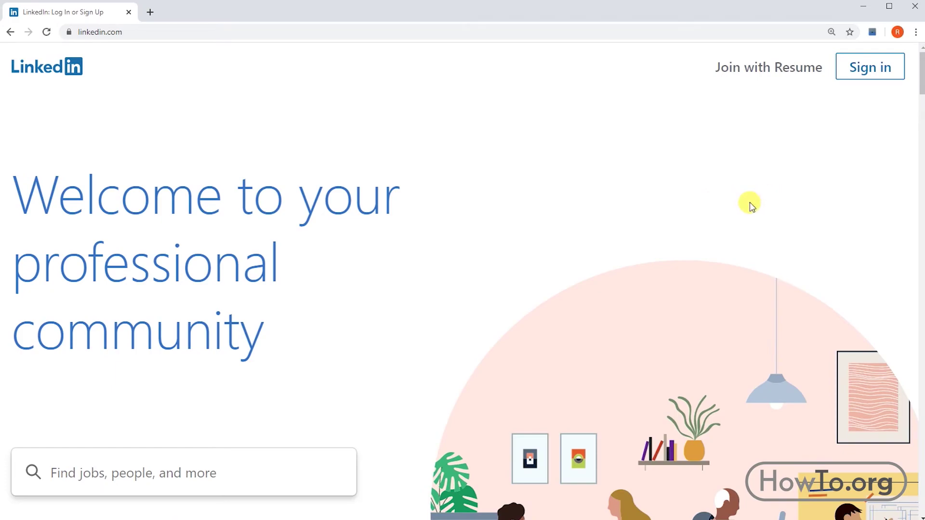
- Join LinkedIn with an email and password, then enter your first and last name
{"action": "left_click", "coordinate": [786, 71]}
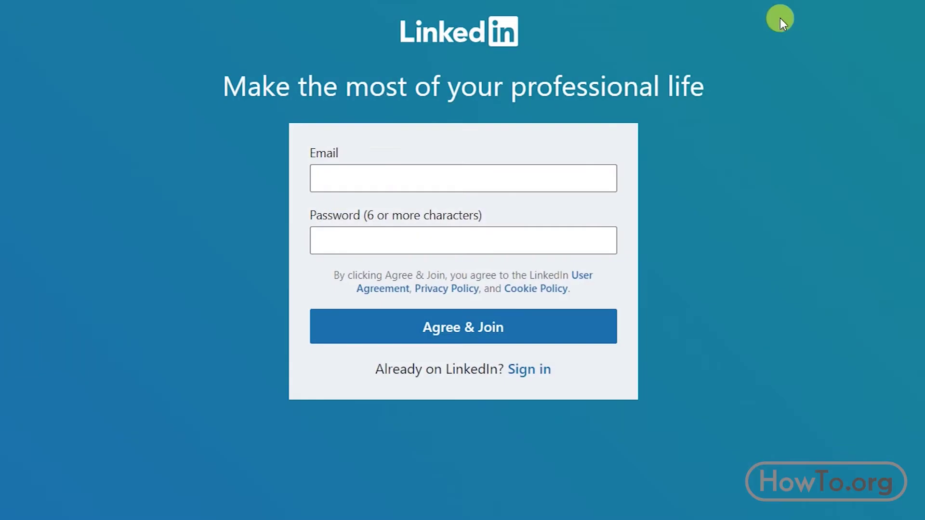
{"action": "left_click", "coordinate": [506, 177]}
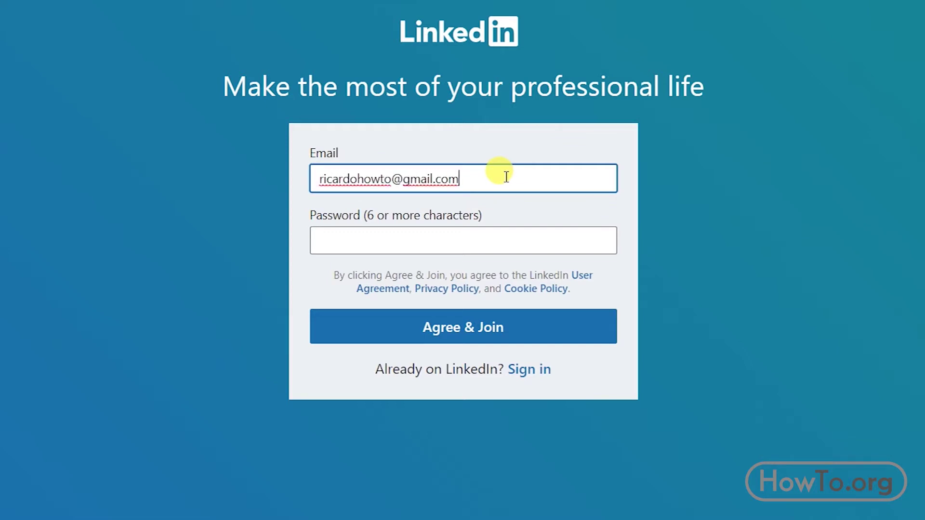
{"action": "left_click", "coordinate": [473, 234]}
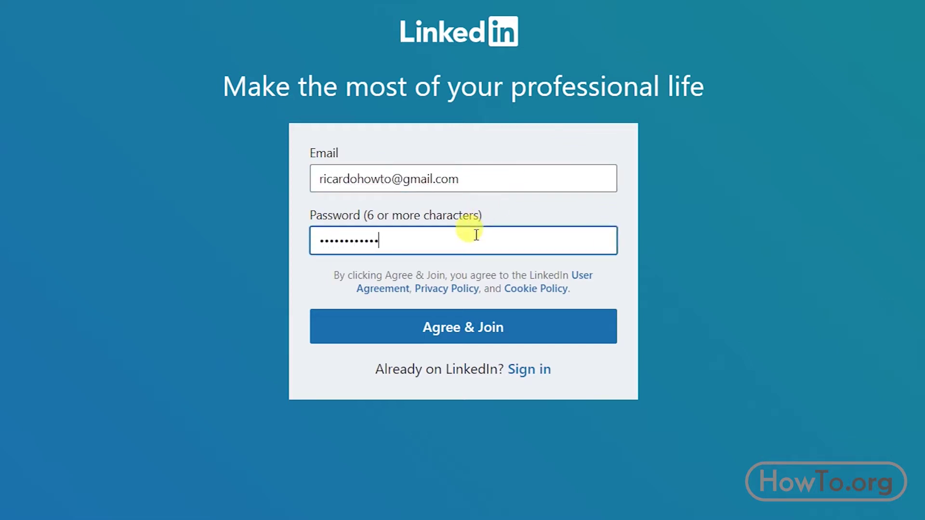
{"action": "left_click", "coordinate": [503, 328]}
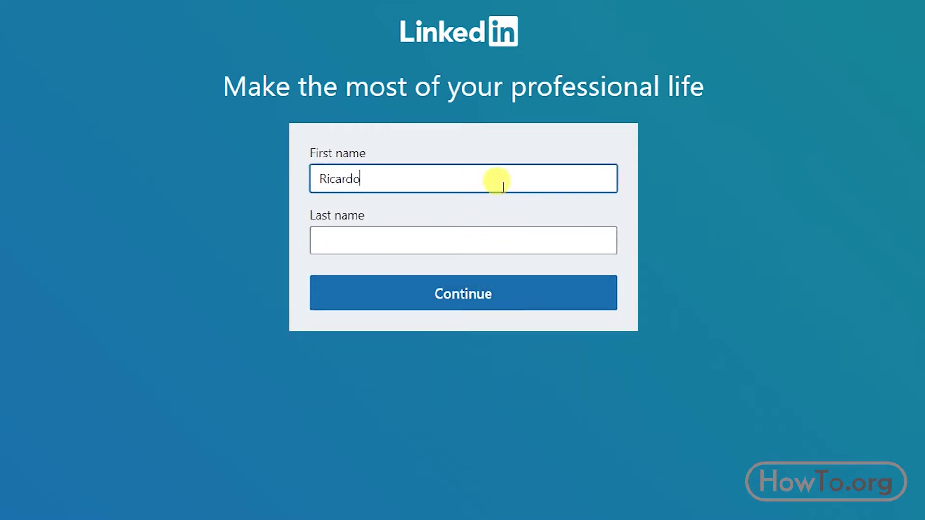
{"action": "left_click", "coordinate": [472, 235]}
{"action": "type", "text": "Reyes"}
{"action": "left_click", "coordinate": [458, 289]}
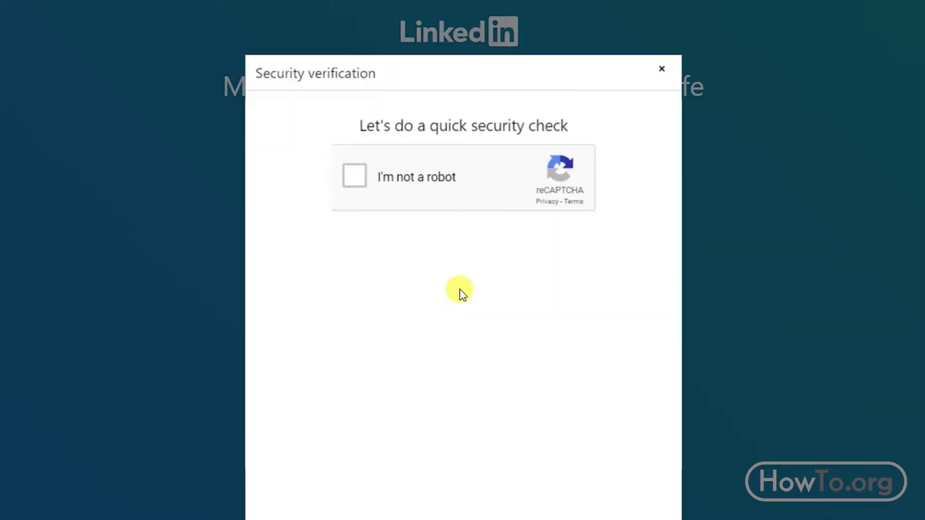
- Pass the 'I'm not a robot' check by selecting the traffic-light pictures
{"action": "left_click", "coordinate": [362, 176]}
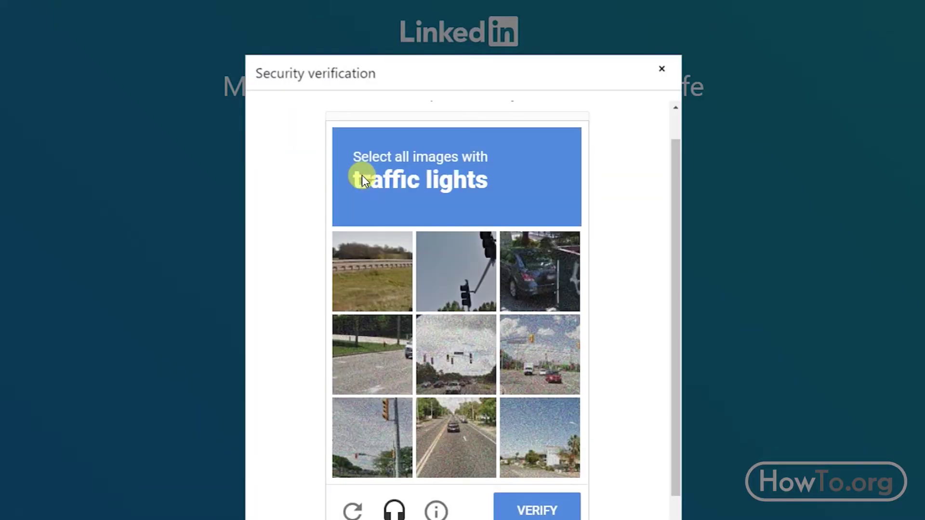
{"action": "left_click", "coordinate": [450, 288]}
{"action": "left_click", "coordinate": [372, 437]}
{"action": "left_click", "coordinate": [467, 358]}
{"action": "left_click", "coordinate": [559, 511]}
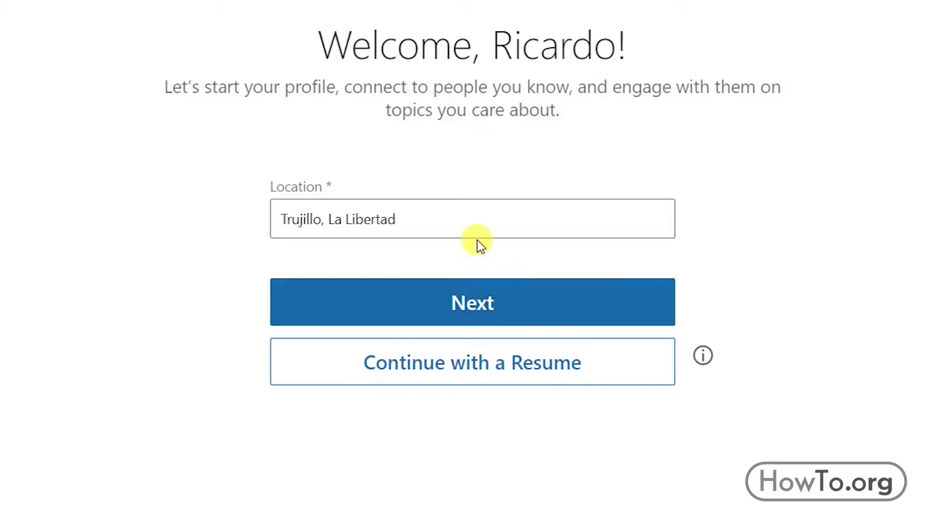
- Confirm the profile location and continue
{"action": "left_click_drag", "start_coordinate": [415, 219], "coordinate": [254, 218]}
{"action": "left_click", "coordinate": [427, 217]}
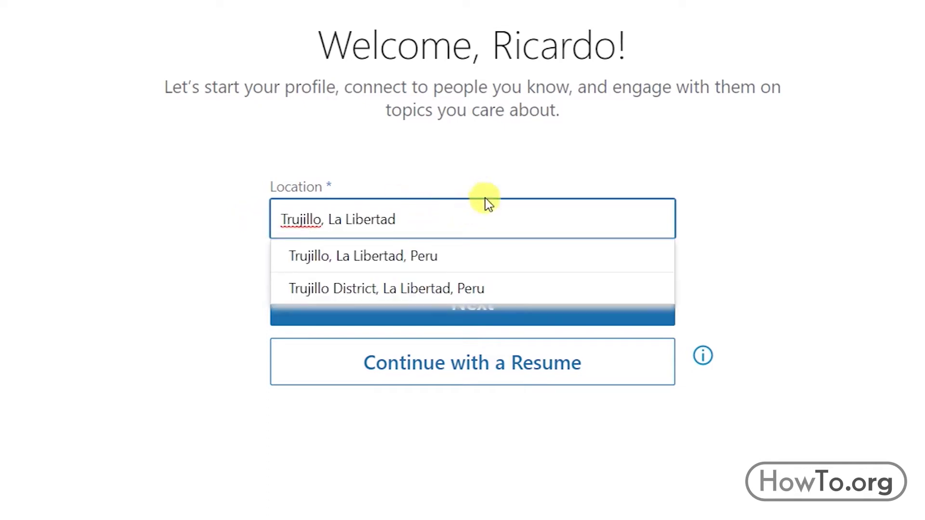
{"action": "left_click", "coordinate": [496, 301]}
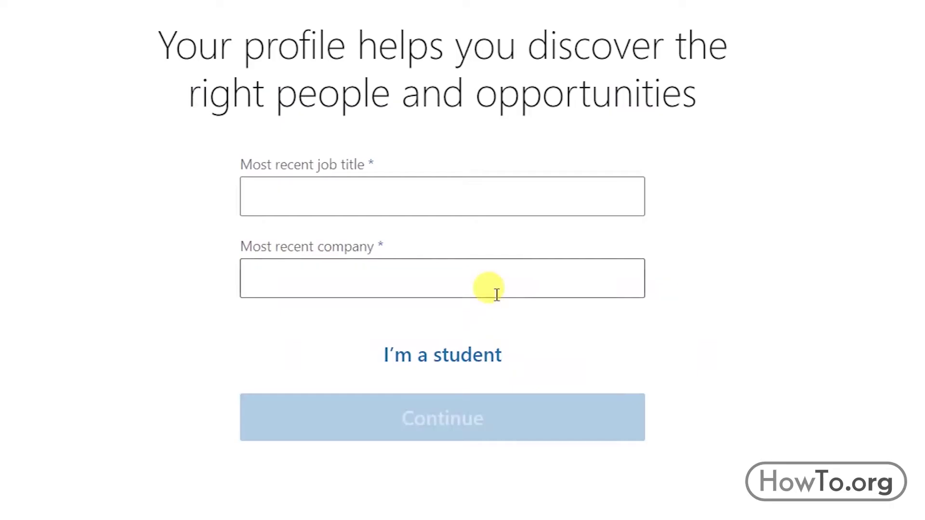
- Set the recent job to Graphic Designer at Howto.org in the E-learning industry
{"action": "left_click", "coordinate": [324, 200]}
{"action": "type", "text": "Graphic Designer"}
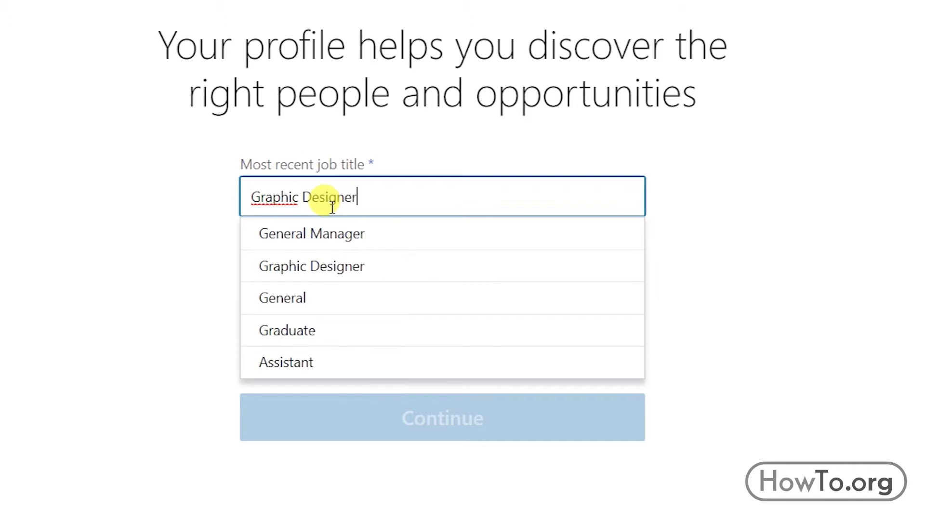
{"action": "left_click", "coordinate": [344, 233]}
{"action": "left_click", "coordinate": [372, 268]}
{"action": "type", "text": "Howto.org"}
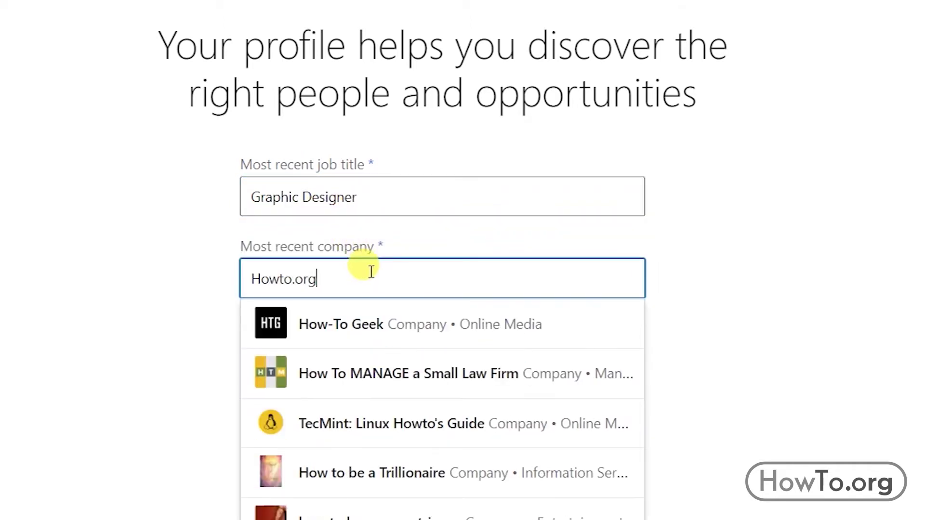
{"action": "key", "text": "Escape"}
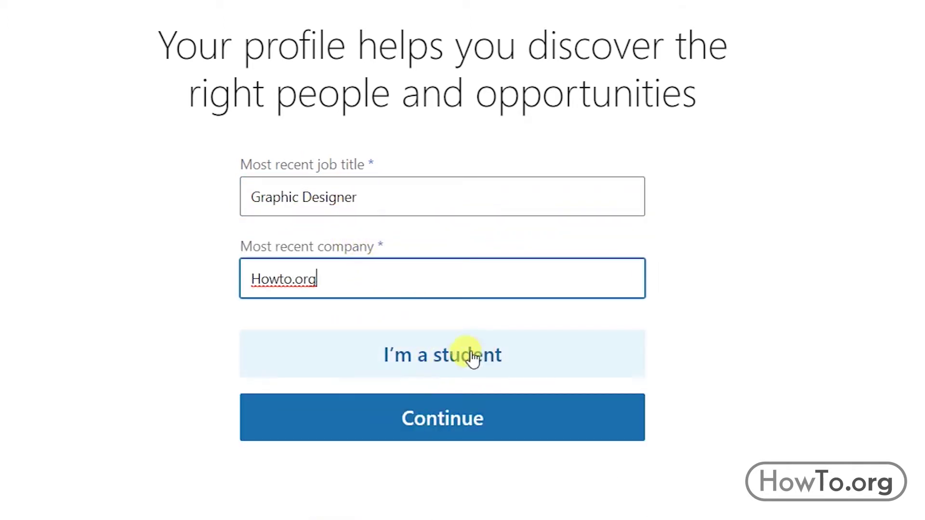
{"action": "left_click", "coordinate": [441, 409]}
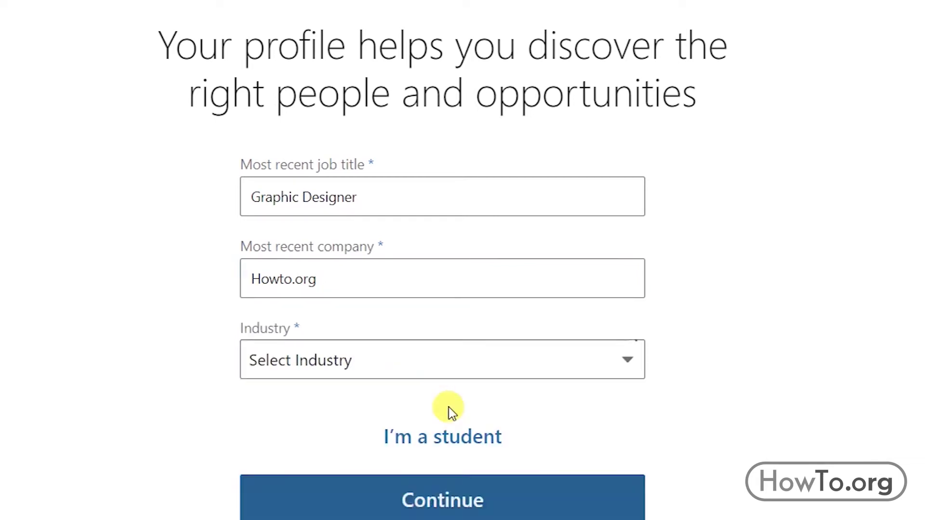
{"action": "left_click", "coordinate": [442, 361]}
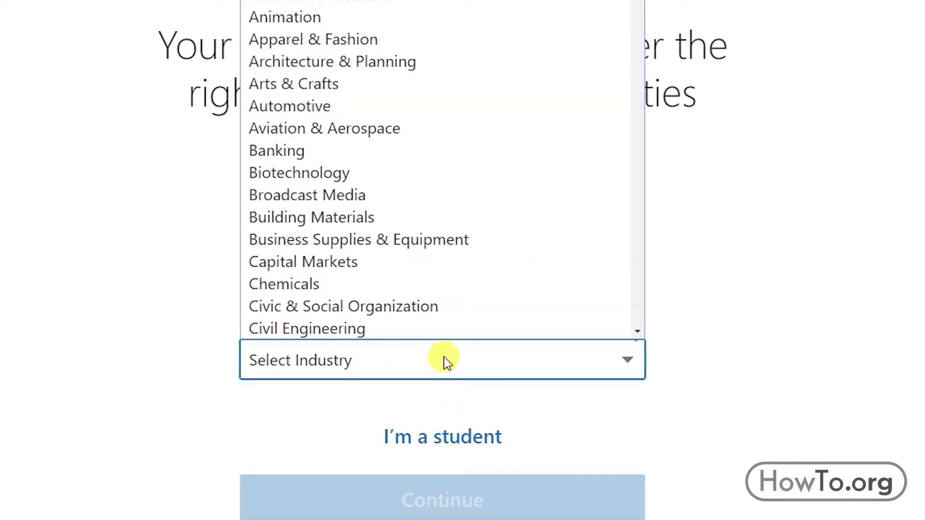
{"action": "scroll", "coordinate": [448, 289], "scroll_direction": "down", "scroll_amount": 1}
{"action": "scroll", "coordinate": [388, 140], "scroll_direction": "down", "scroll_amount": 7}
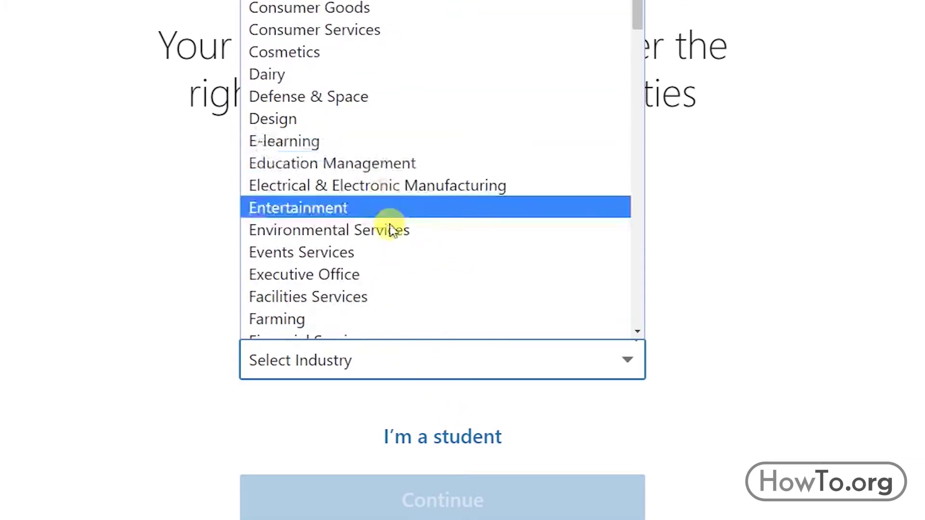
{"action": "left_click", "coordinate": [434, 147]}
{"action": "left_click", "coordinate": [493, 499]}
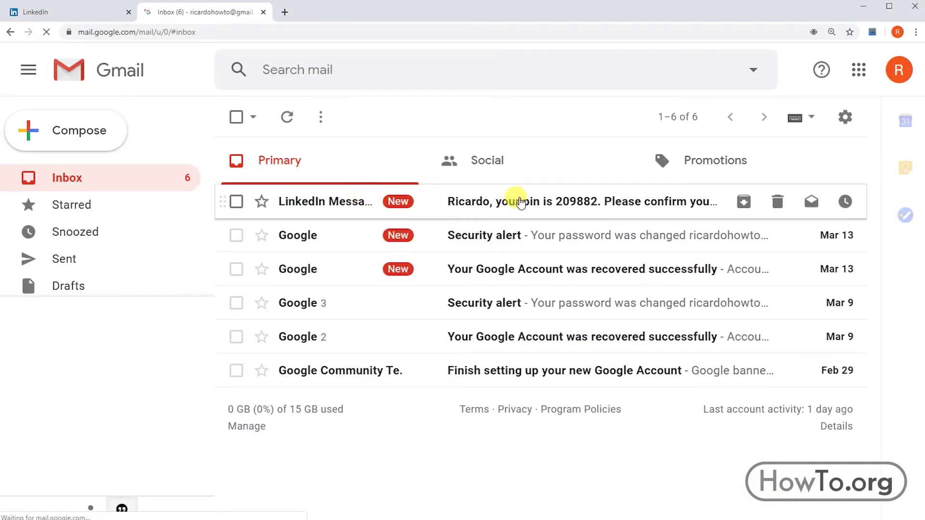
- Copy the confirmation pin from LinkedIn's email in Gmail and return to LinkedIn
{"action": "left_click", "coordinate": [521, 202]}
{"action": "left_click_drag", "start_coordinate": [597, 419], "coordinate": [526, 419]}
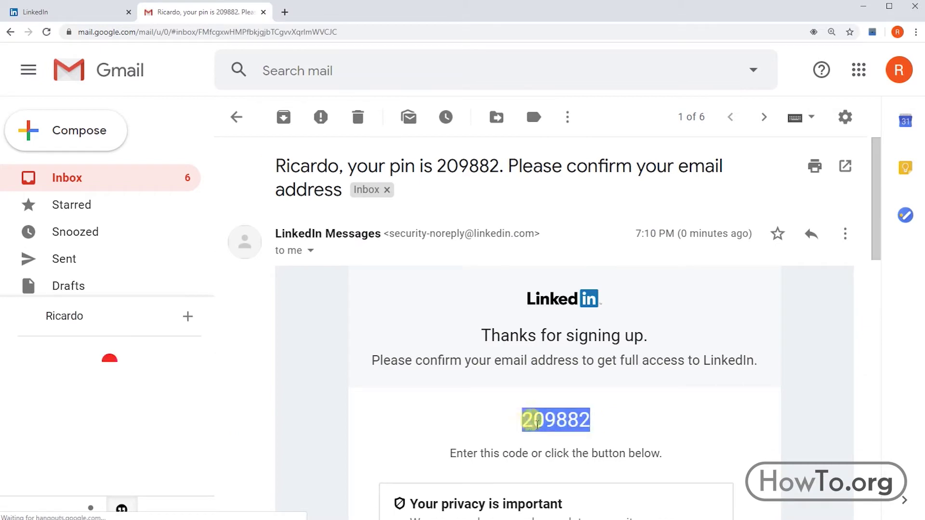
{"action": "left_click", "coordinate": [590, 424]}
{"action": "left_click", "coordinate": [101, 12]}
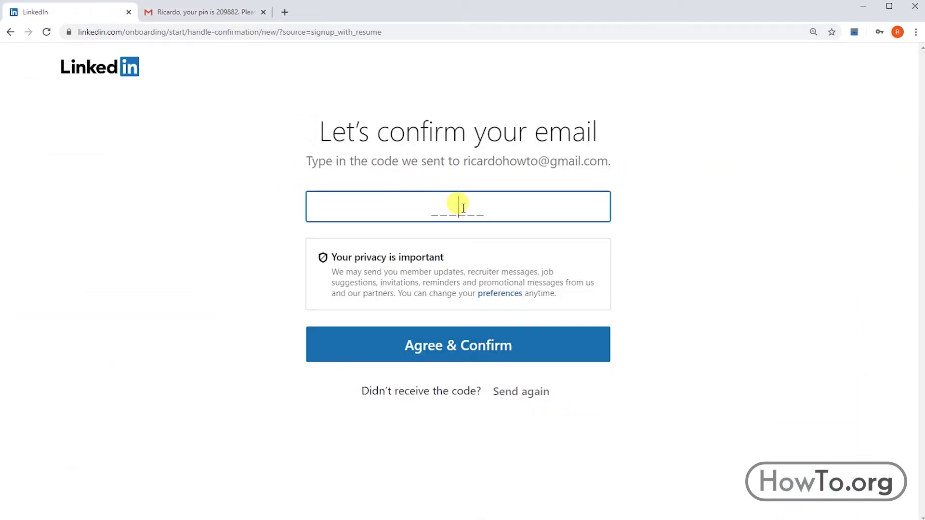
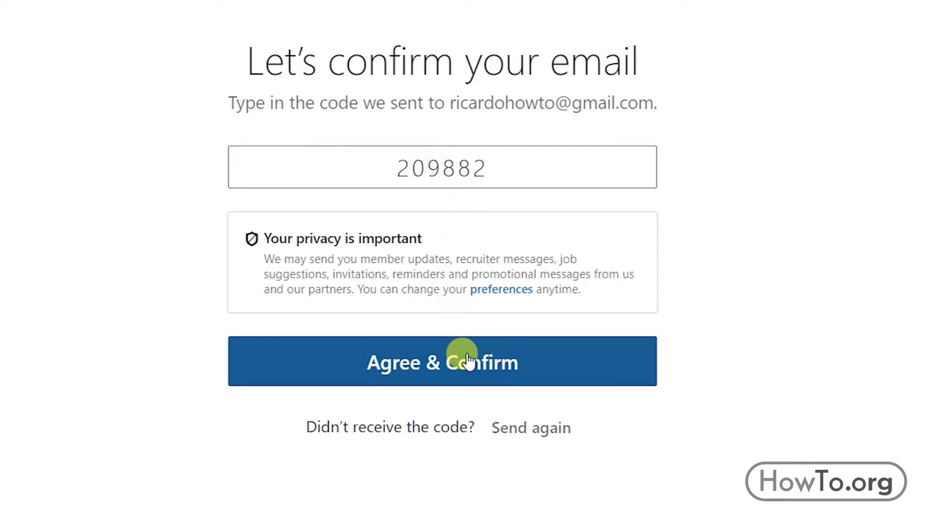
- Submit the email confirmation code and answer that you're not job hunting now
{"action": "left_click", "coordinate": [463, 355]}
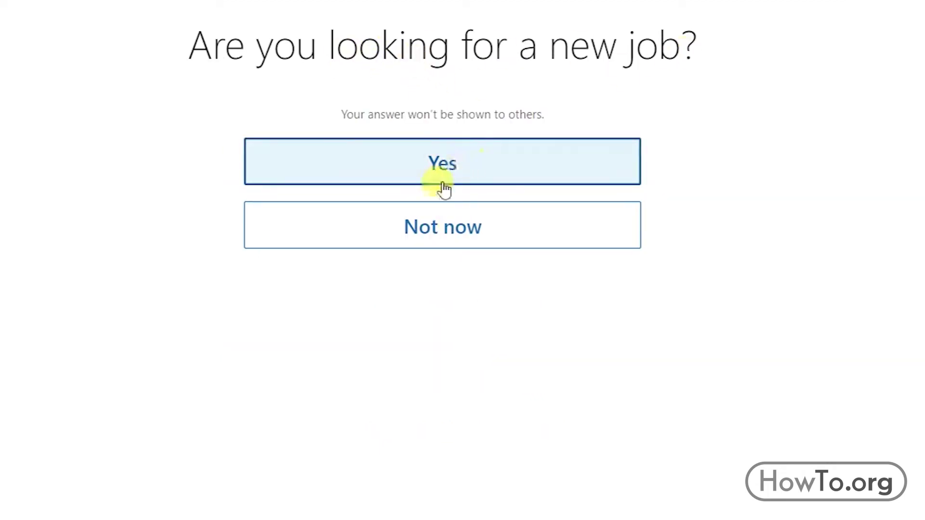
{"action": "left_click", "coordinate": [460, 233]}
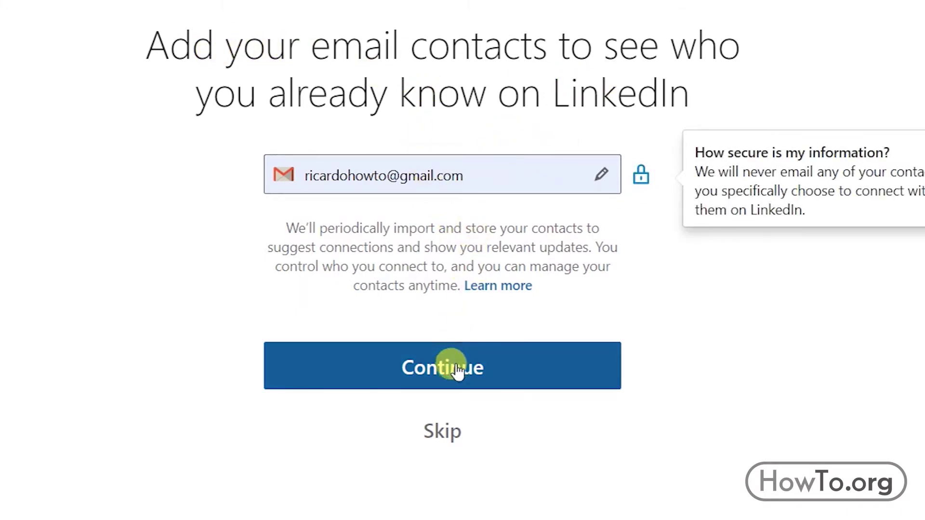
- Skip the contact import, add one suggested connection, and move past the suggestions
{"action": "left_click", "coordinate": [448, 434]}
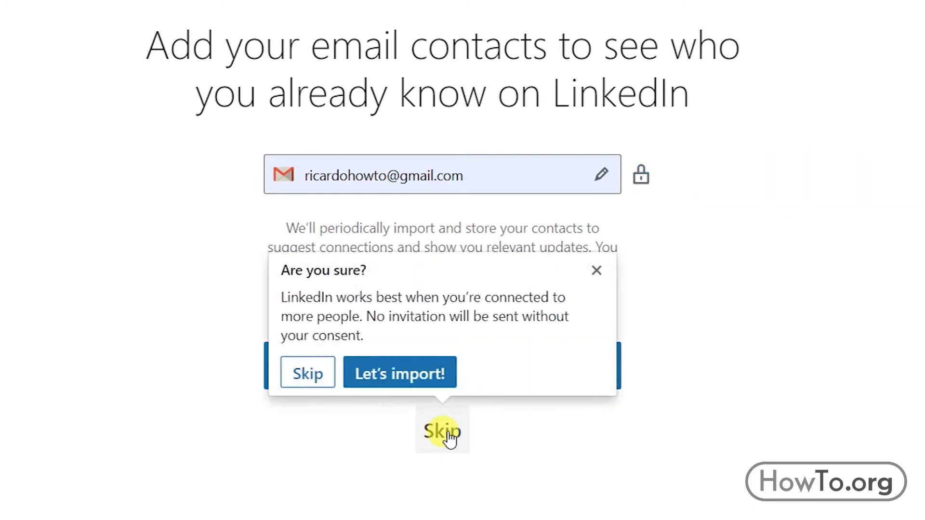
{"action": "left_click", "coordinate": [306, 374]}
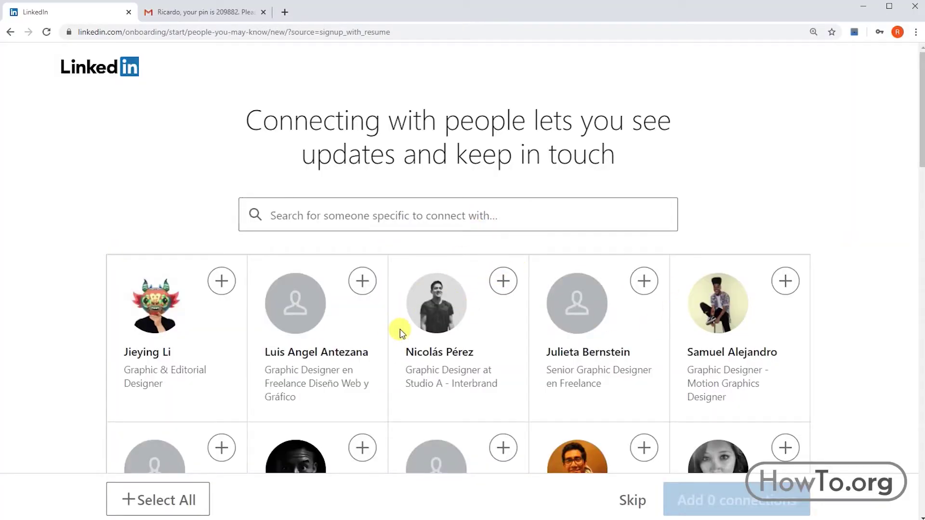
{"action": "left_click", "coordinate": [362, 281]}
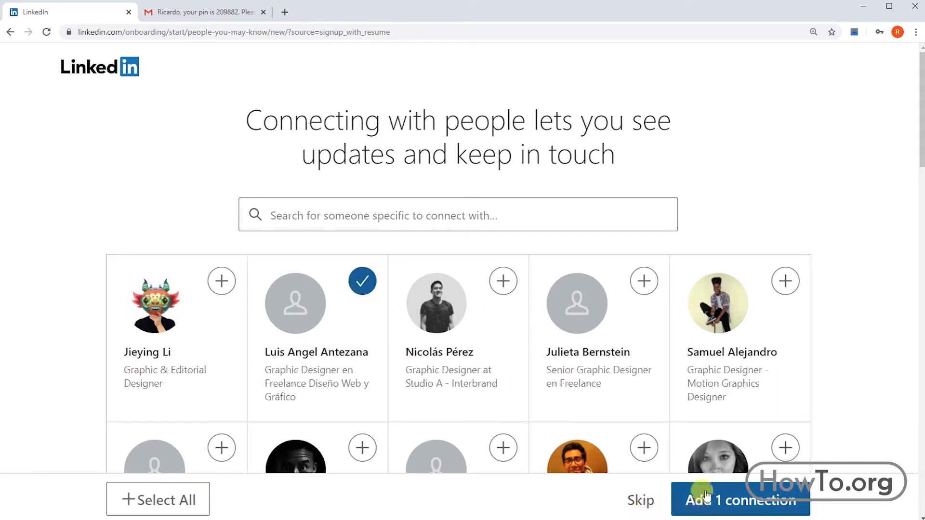
{"action": "left_click", "coordinate": [642, 501]}
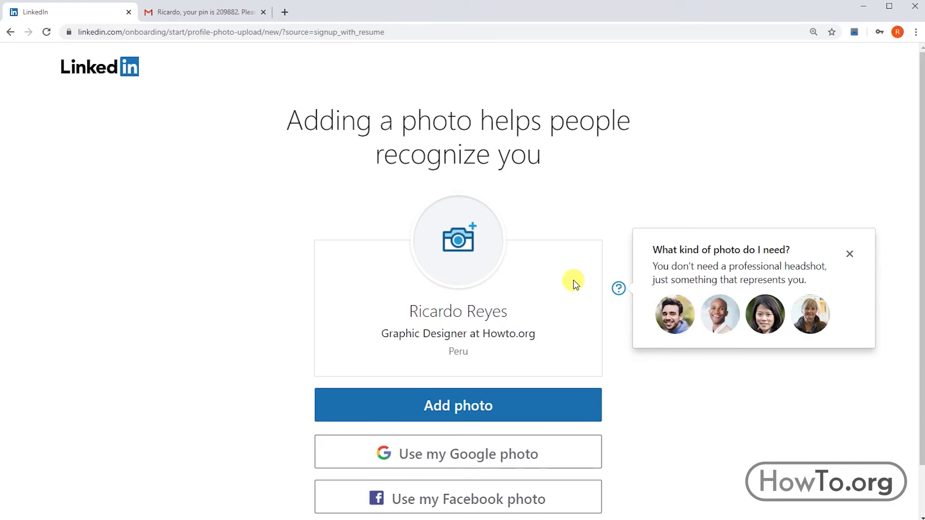
- Set the HowTo image as the profile photo
{"action": "left_click", "coordinate": [474, 235]}
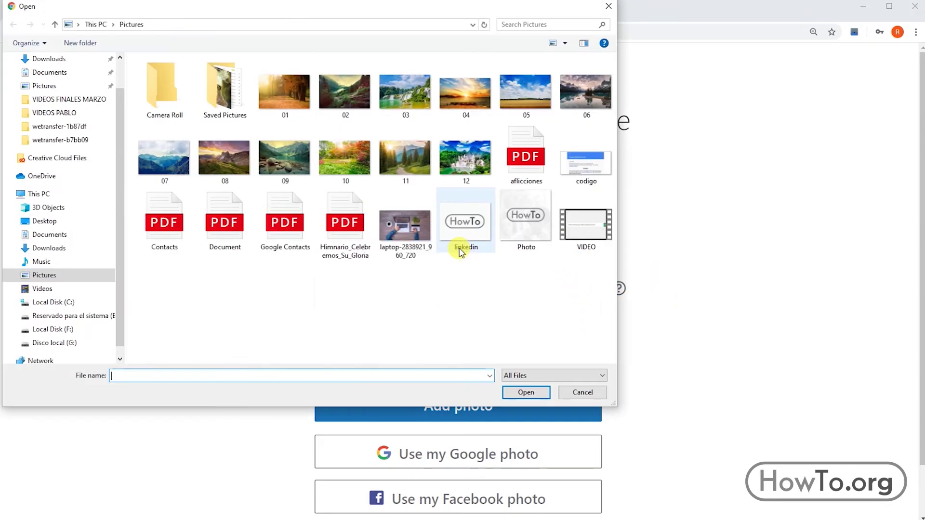
{"action": "double_click", "coordinate": [463, 231]}
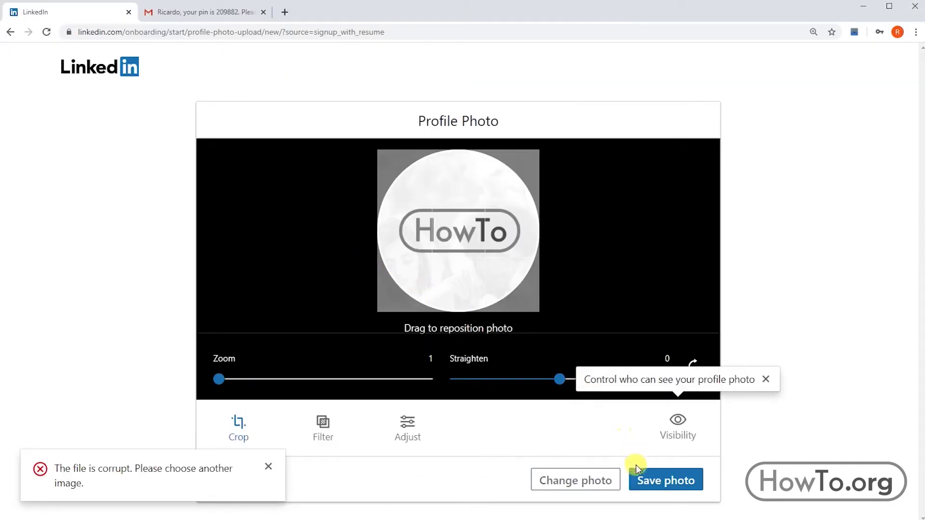
{"action": "left_click", "coordinate": [645, 482]}
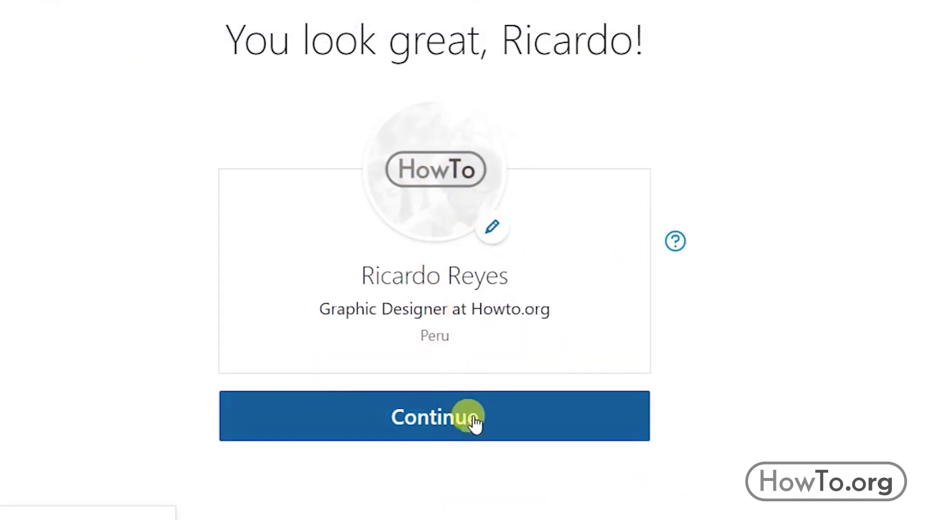
- Create the Graphic Designer job alert for Trujillo and skip the mobile app download
{"action": "left_click", "coordinate": [475, 423]}
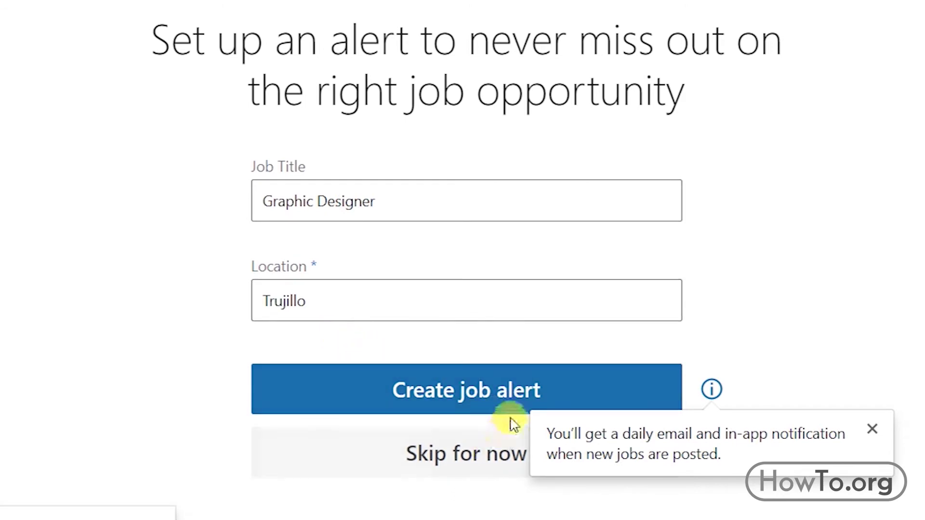
{"action": "left_click", "coordinate": [505, 389]}
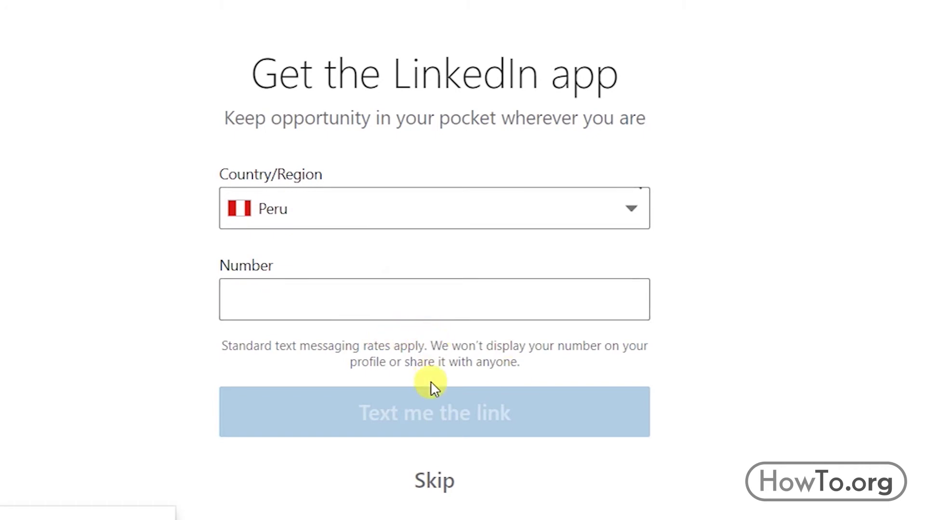
{"action": "left_click", "coordinate": [438, 475]}
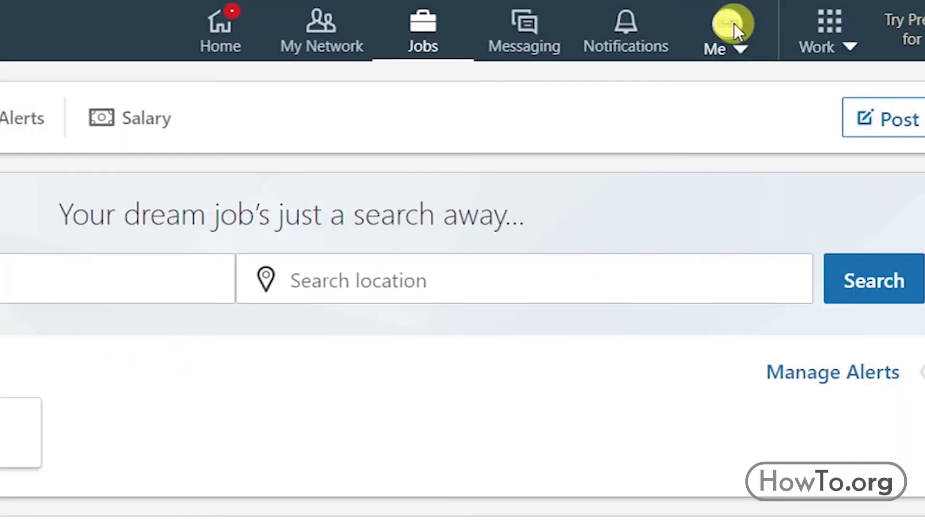
- Look over the new profile page, then sign out from the Me menu
{"action": "left_click", "coordinate": [704, 58]}
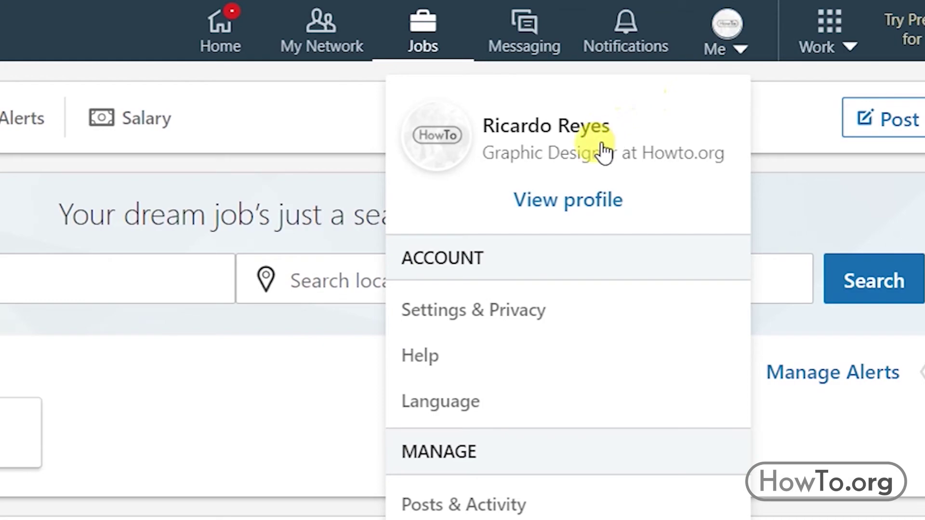
{"action": "left_click", "coordinate": [575, 200]}
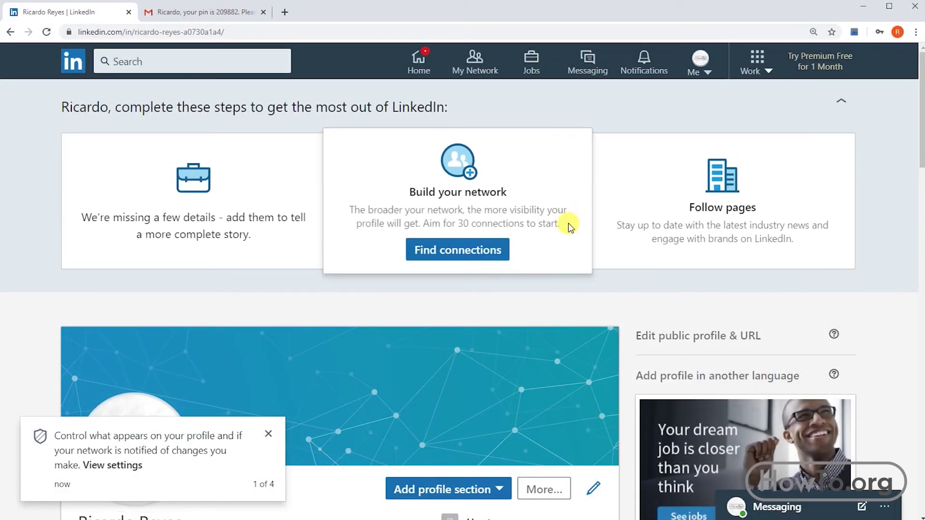
{"action": "scroll", "coordinate": [557, 303], "scroll_direction": "down", "scroll_amount": 5}
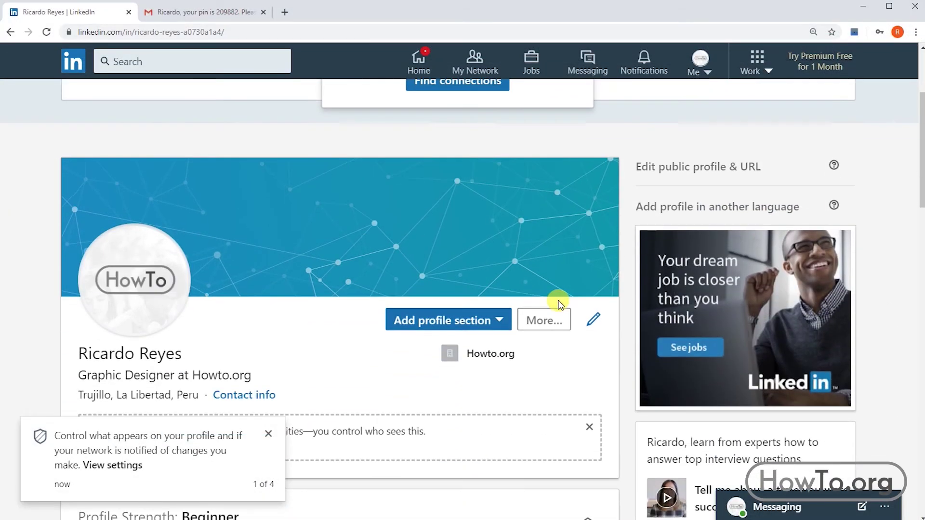
{"action": "scroll", "coordinate": [443, 368], "scroll_direction": "up", "scroll_amount": 3}
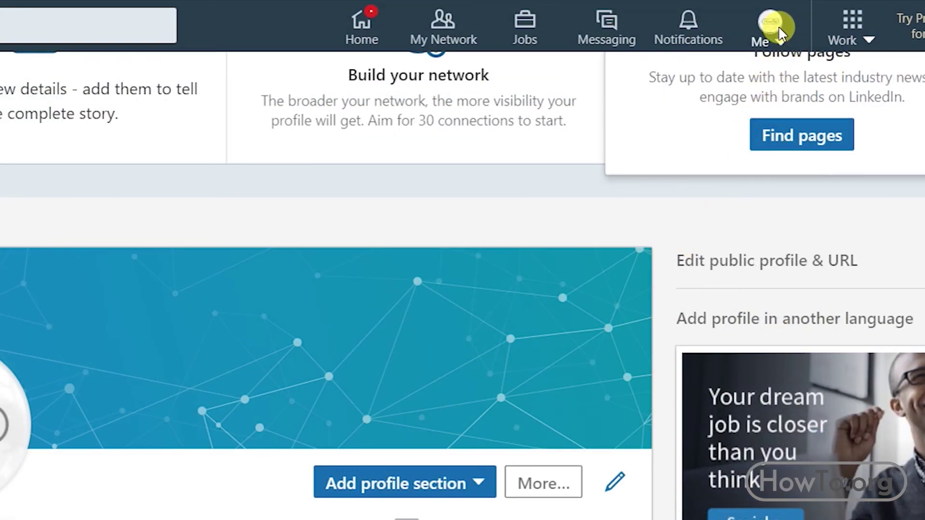
{"action": "left_click", "coordinate": [779, 30]}
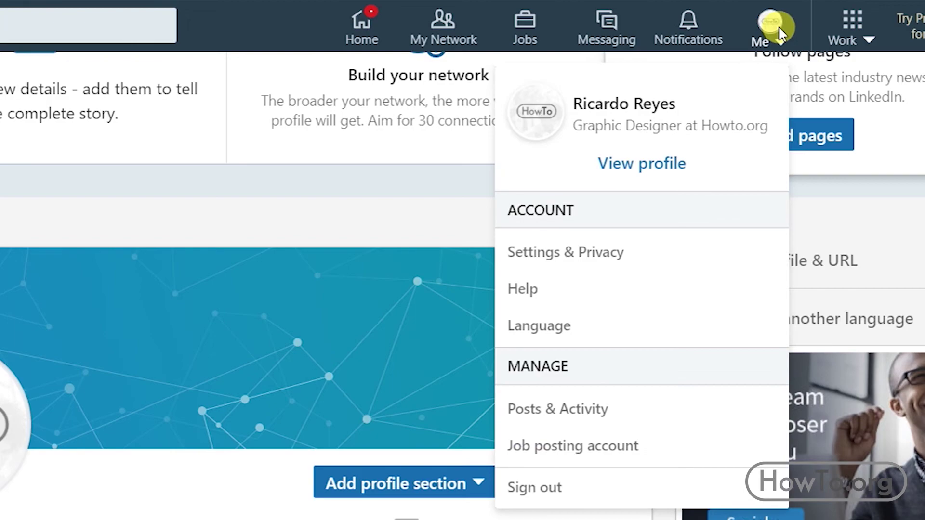
{"action": "left_click", "coordinate": [564, 489]}
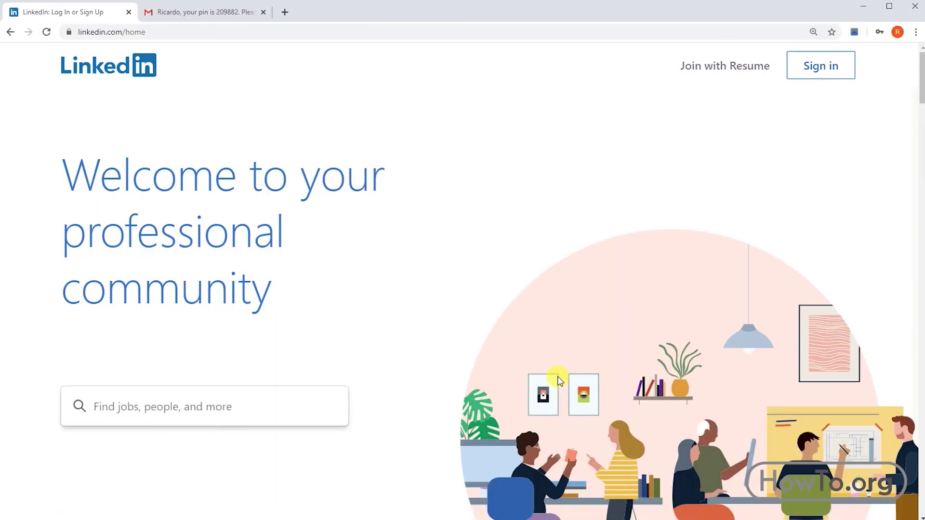
- Sign back in with the saved email and password
{"action": "left_click", "coordinate": [817, 64]}
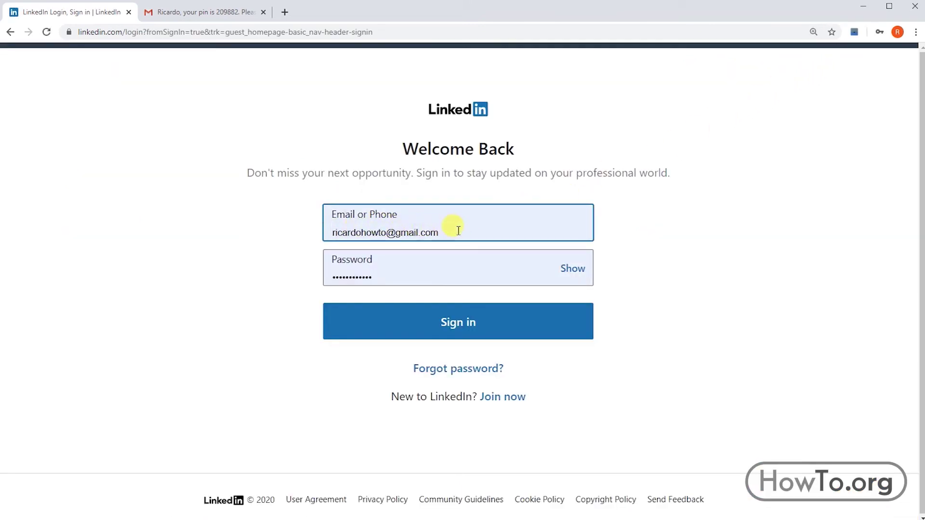
{"action": "left_click", "coordinate": [470, 321]}
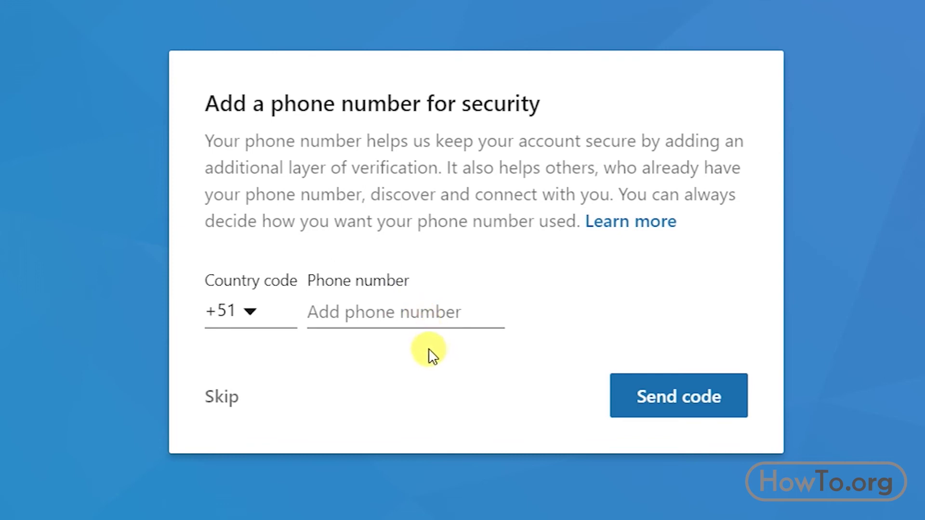
- Add a +51 phone number, verifying with the account password and the texted code
{"action": "left_click", "coordinate": [417, 320]}
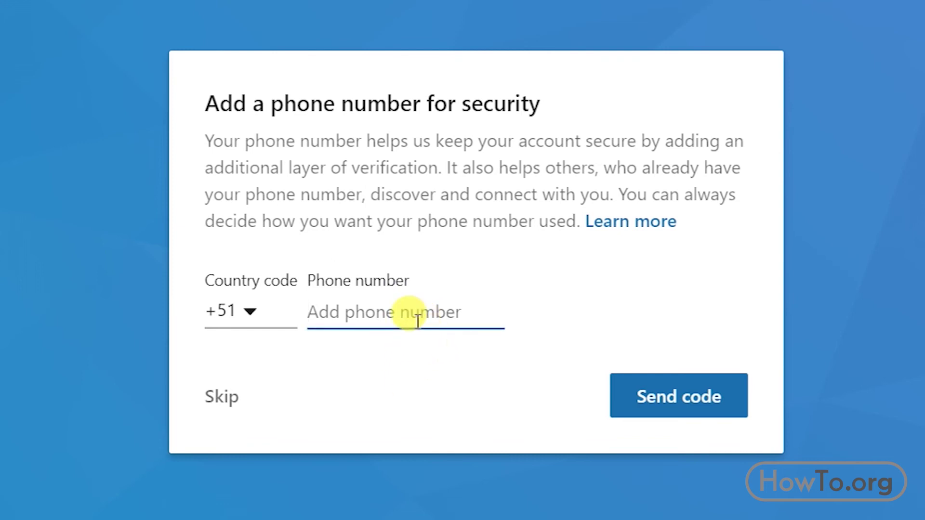
{"action": "left_click", "coordinate": [657, 408]}
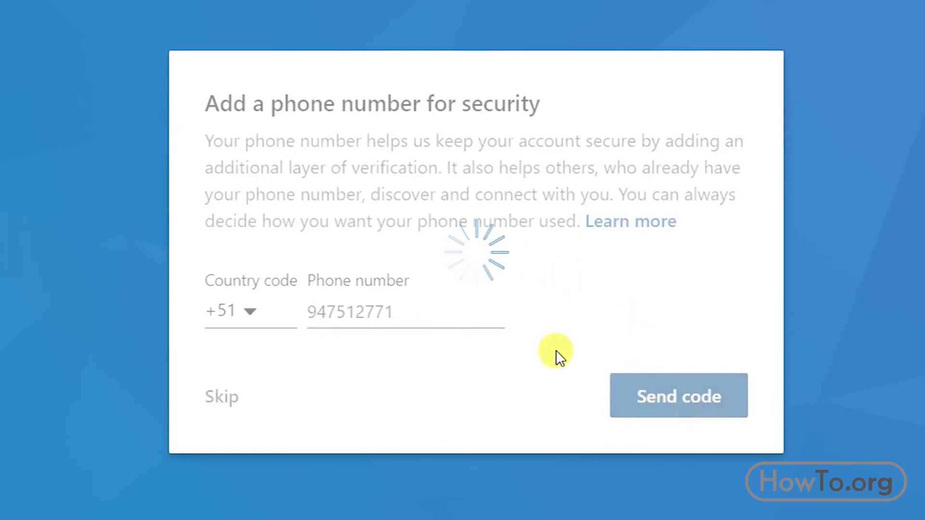
{"action": "left_click", "coordinate": [629, 244]}
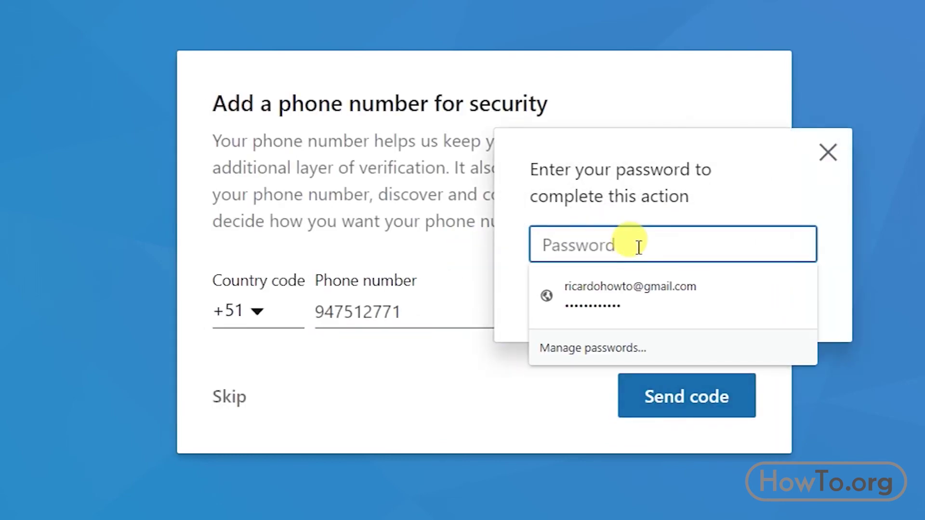
{"action": "type", "text": "***"}
{"action": "left_click", "coordinate": [578, 297]}
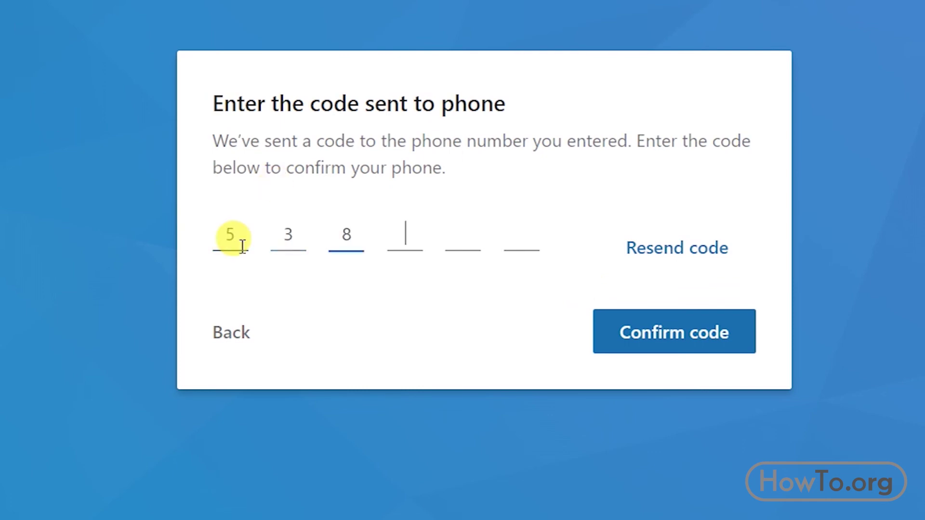
{"action": "left_click", "coordinate": [635, 349]}
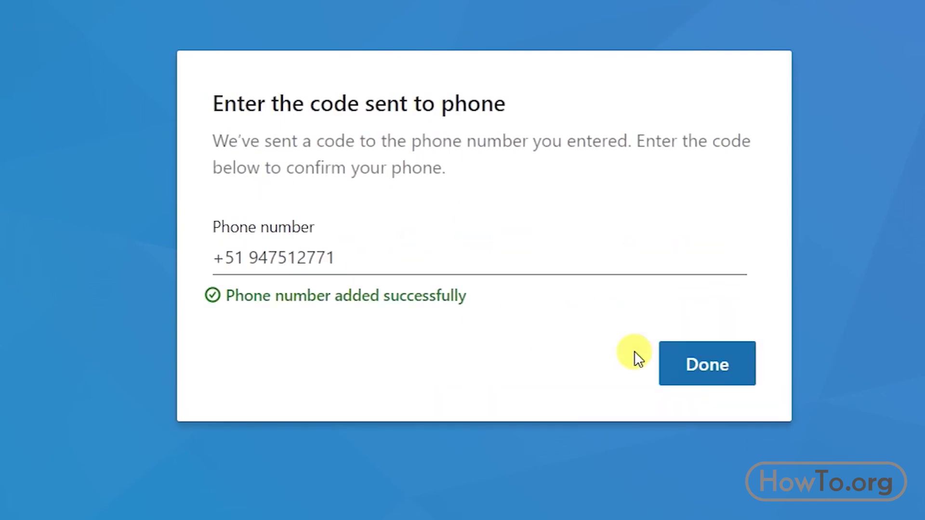
{"action": "left_click", "coordinate": [725, 377]}
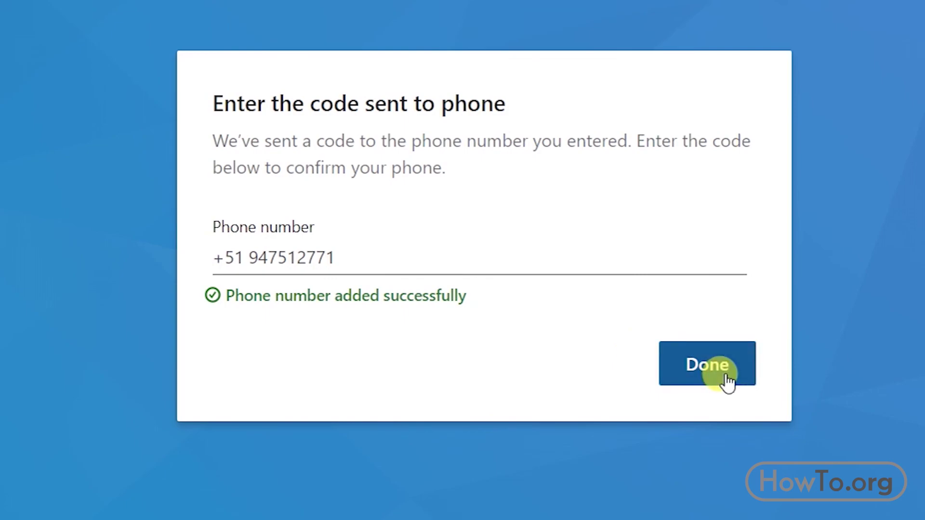